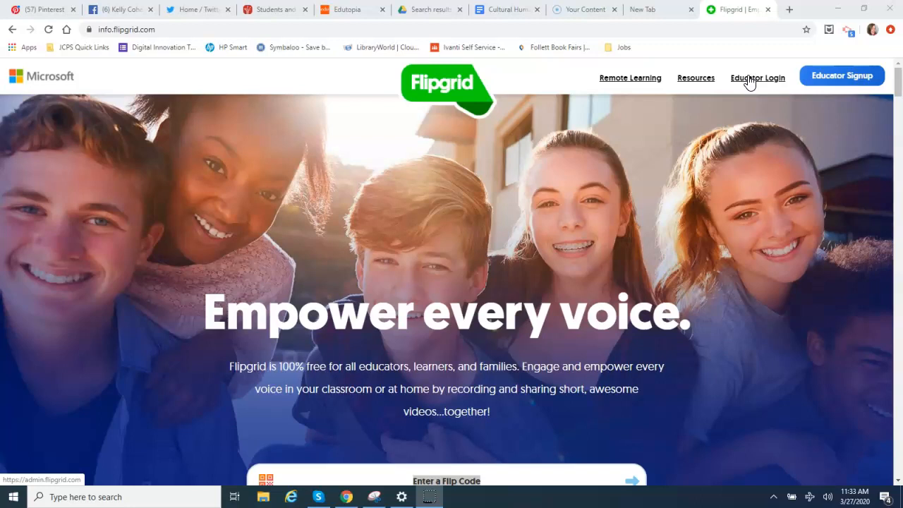
# Step: Sign in to Flipgrid's educator area through Google Login with the school account
pyautogui.click(749, 83)
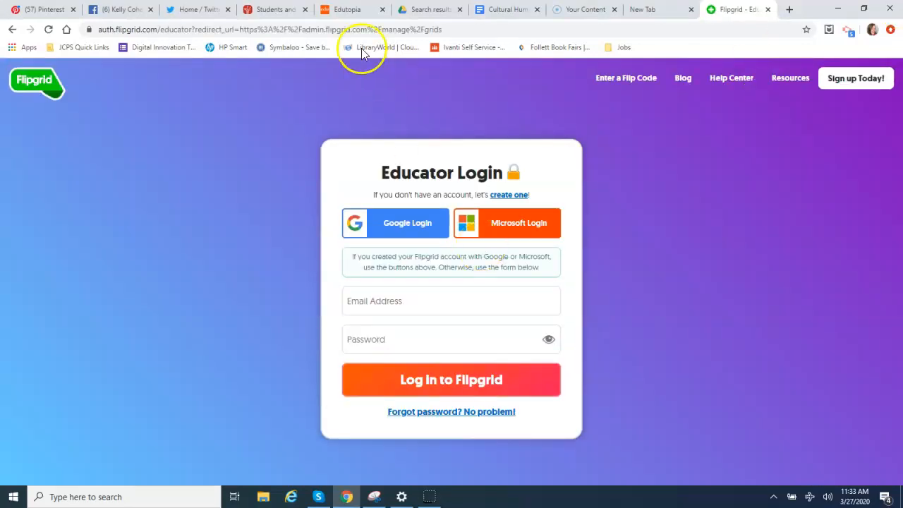
pyautogui.click(397, 224)
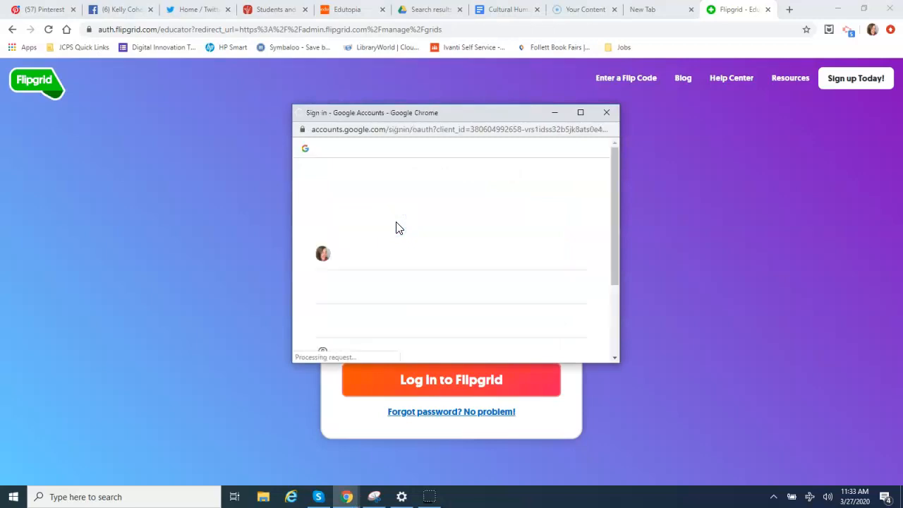
pyautogui.moveTo(614, 227); pyautogui.dragTo(617, 256)
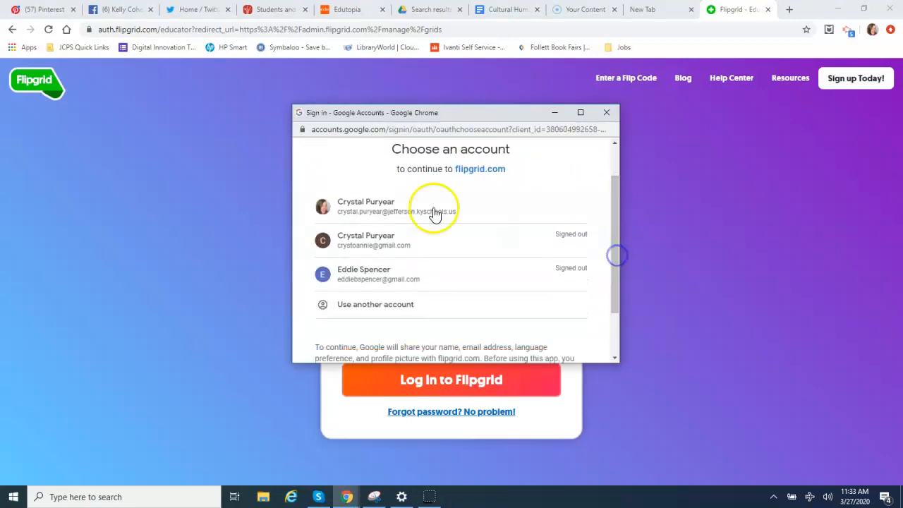
pyautogui.click(385, 211)
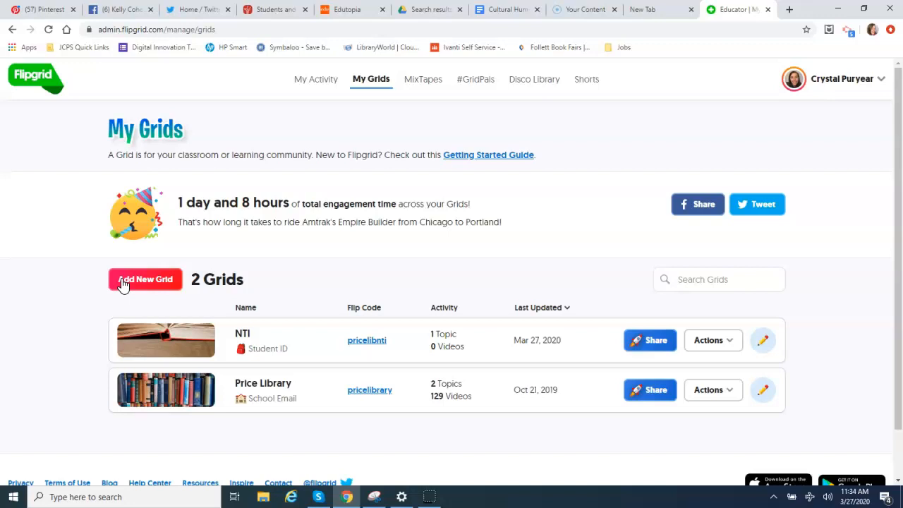
# Step: Create a new grid named 'Price Mr. Petti' and set its grid type to Student ID
pyautogui.click(123, 282)
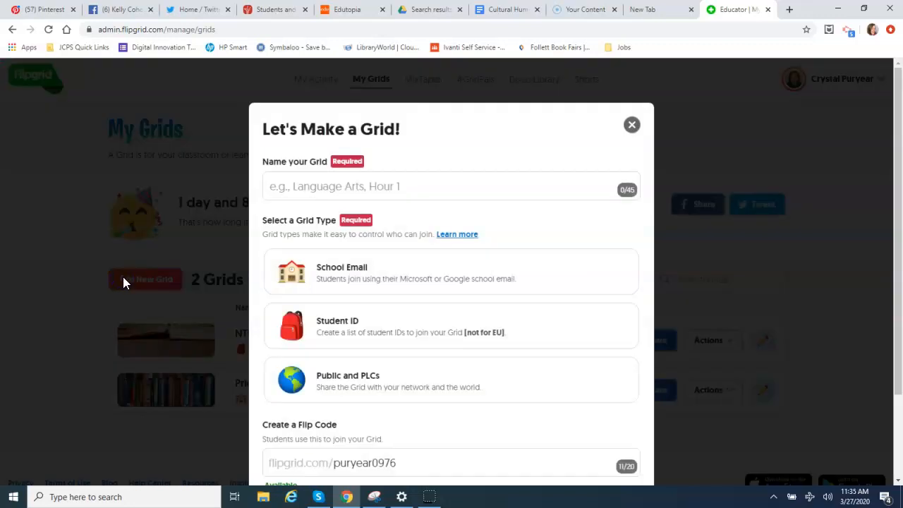
pyautogui.click(397, 187)
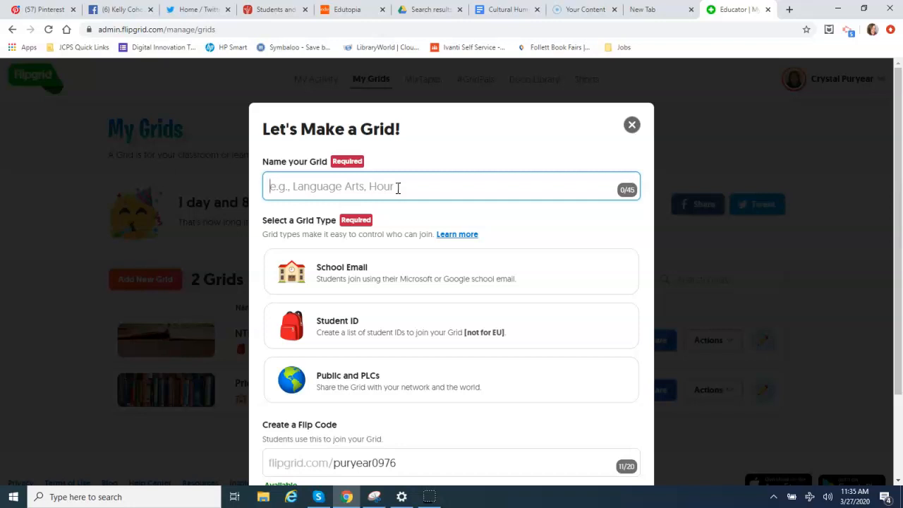
pyautogui.write('Price')
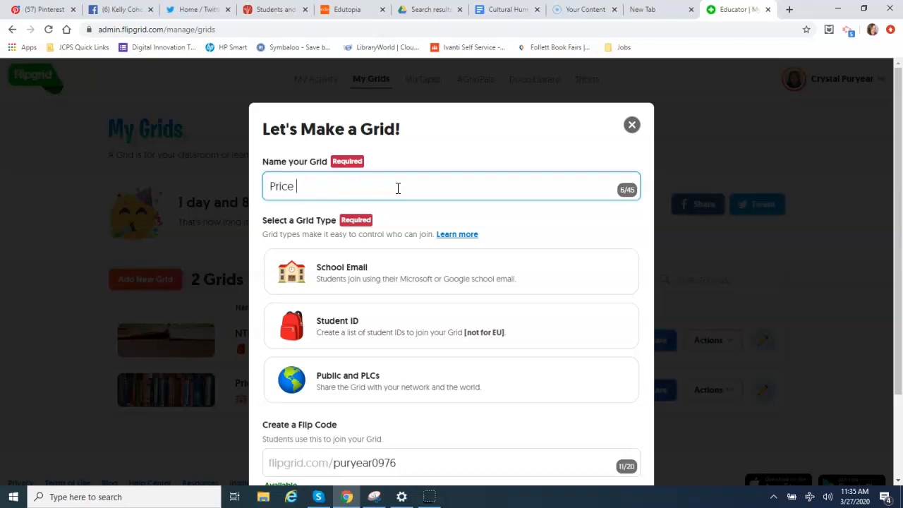
pyautogui.write(' Mr. Petti')
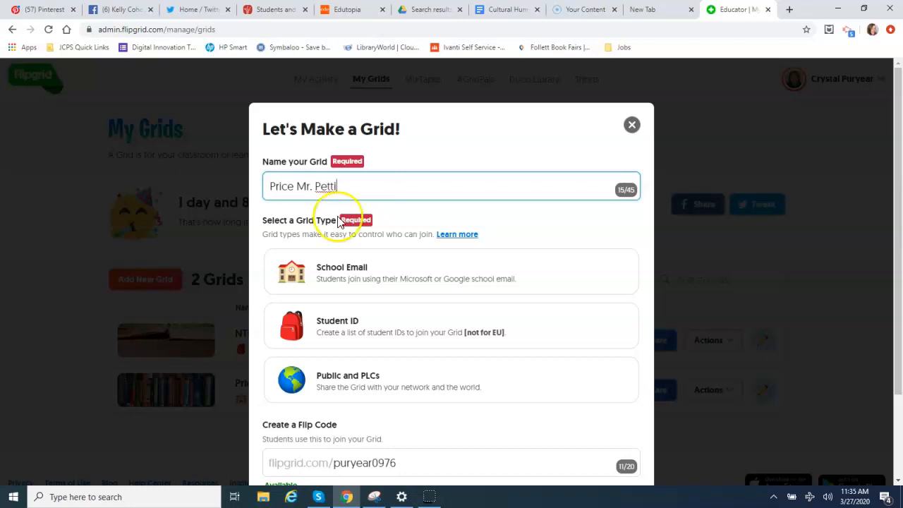
pyautogui.click(345, 328)
pyautogui.click(345, 285)
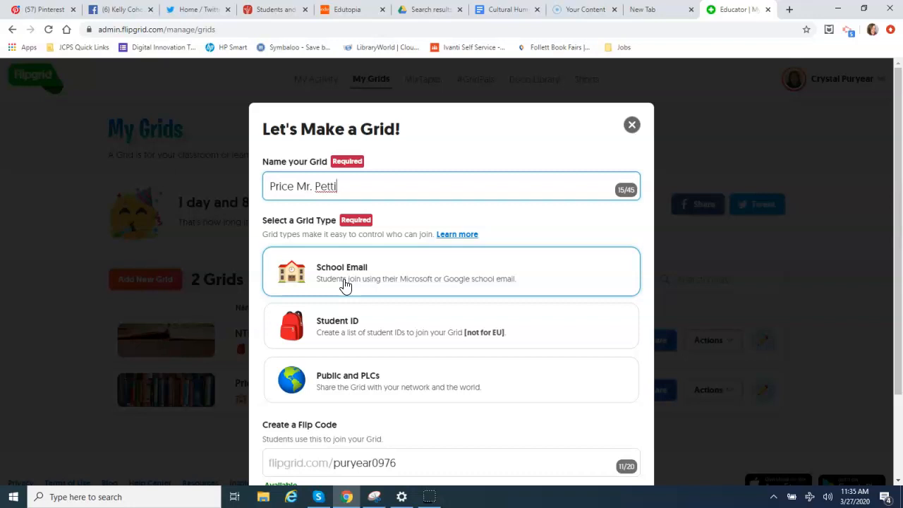
pyautogui.click(324, 333)
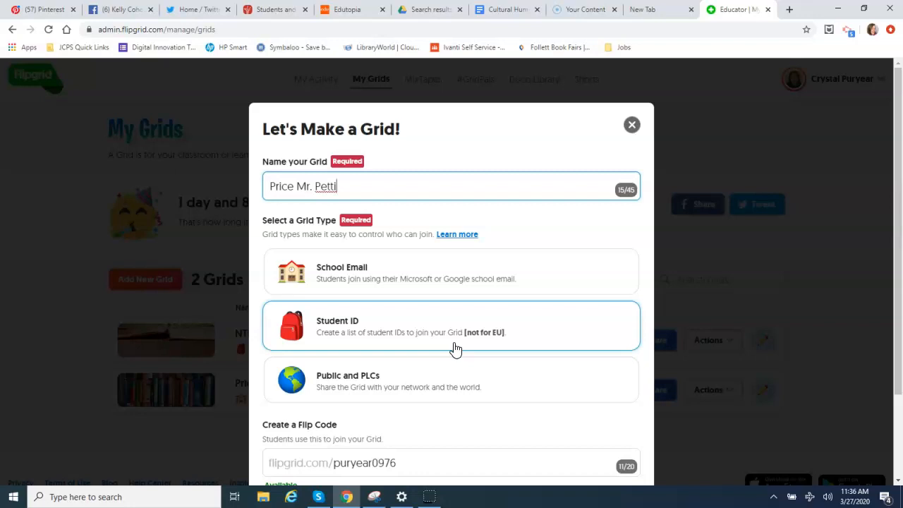
pyautogui.moveTo(899, 148); pyautogui.dragTo(900, 222)
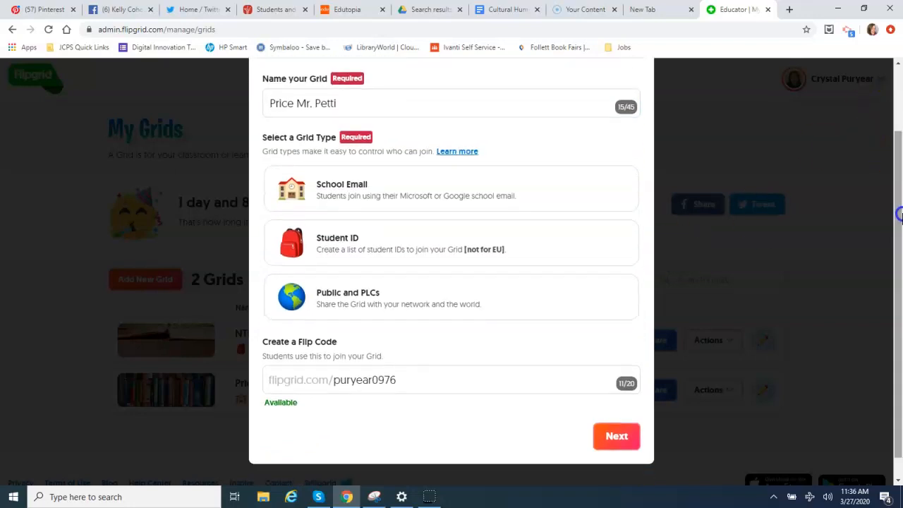
pyautogui.click(405, 380)
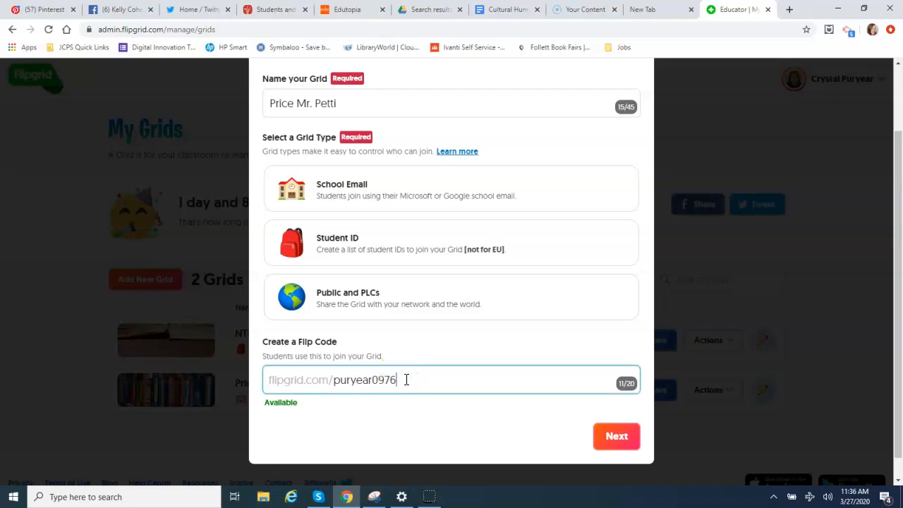
pyautogui.press('BackSpace')
pyautogui.press('BackSpace')
pyautogui.press('BackSpace')
pyautogui.press('BackSpace')
pyautogui.press('BackSpace')
pyautogui.press('BackSpace')
pyautogui.press('BackSpace')
pyautogui.press('BackSpace')
pyautogui.press('BackSpace')
pyautogui.press('BackSpace')
pyautogui.press('BackSpace')
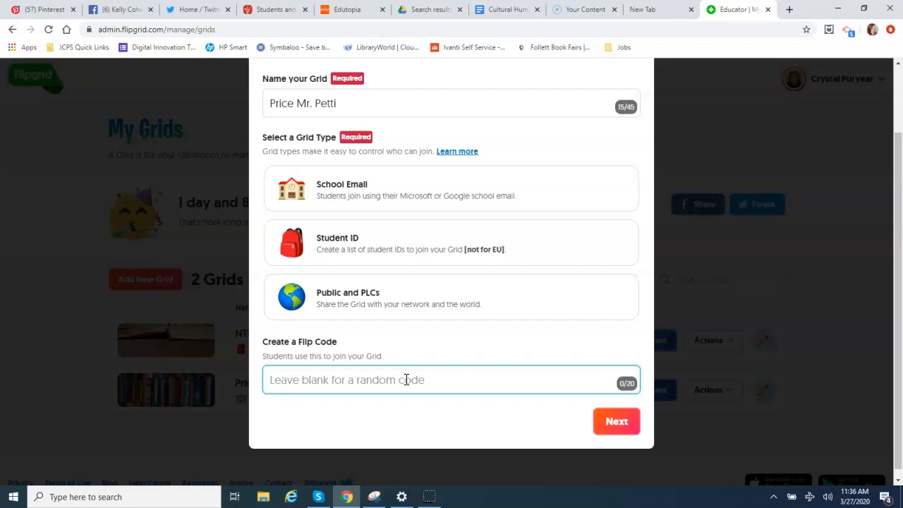
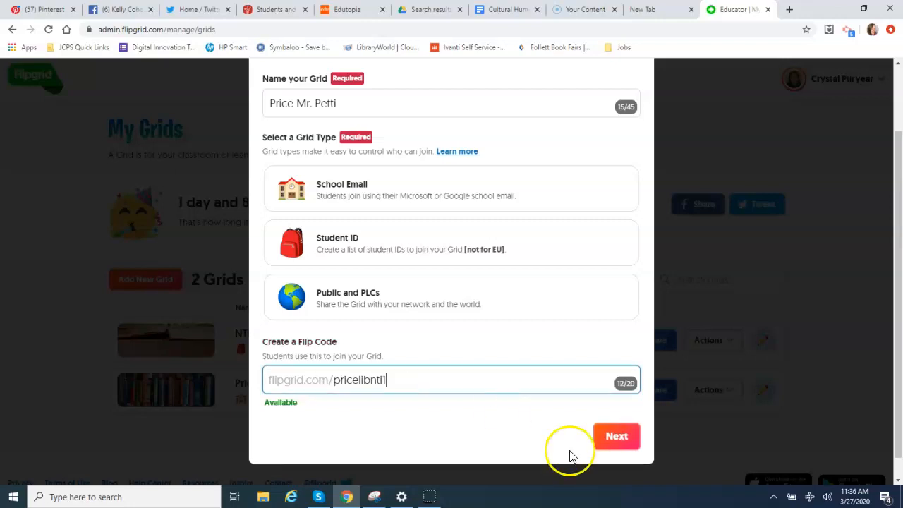
# Step: Reselect Student ID after the error and continue to building the student list
pyautogui.click(630, 440)
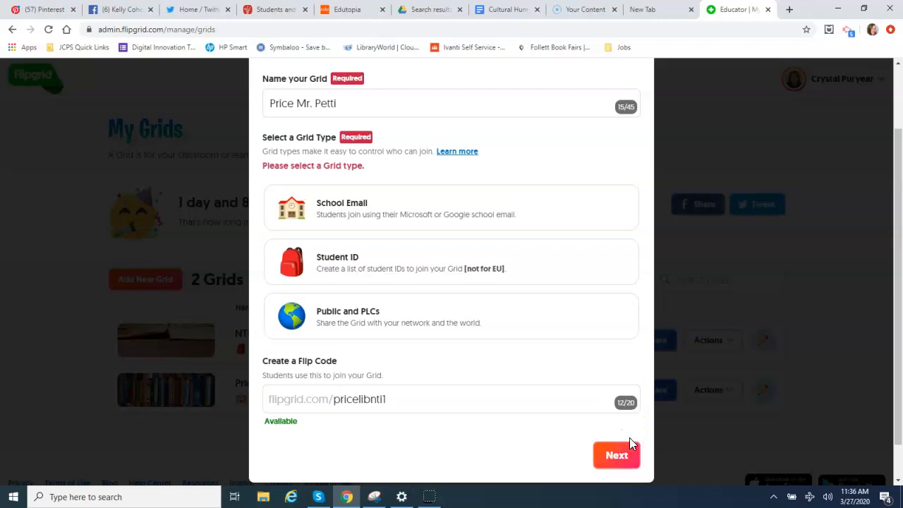
pyautogui.click(327, 276)
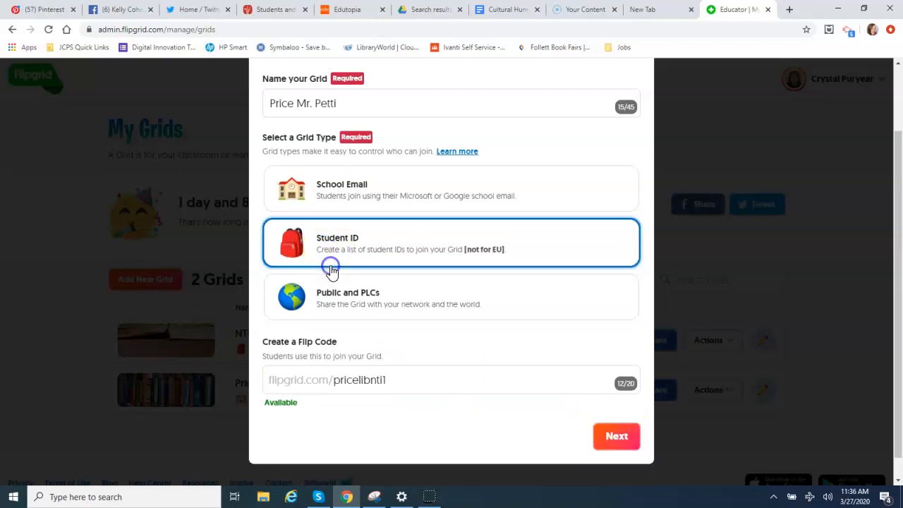
pyautogui.click(611, 436)
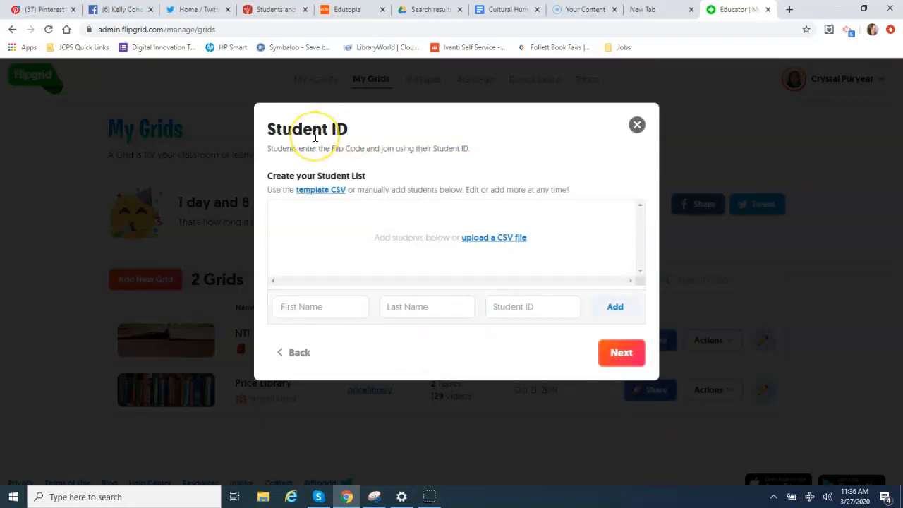
# Step: Enter the sample student's first name, last name and student ID, and add them to the list
pyautogui.click(356, 306)
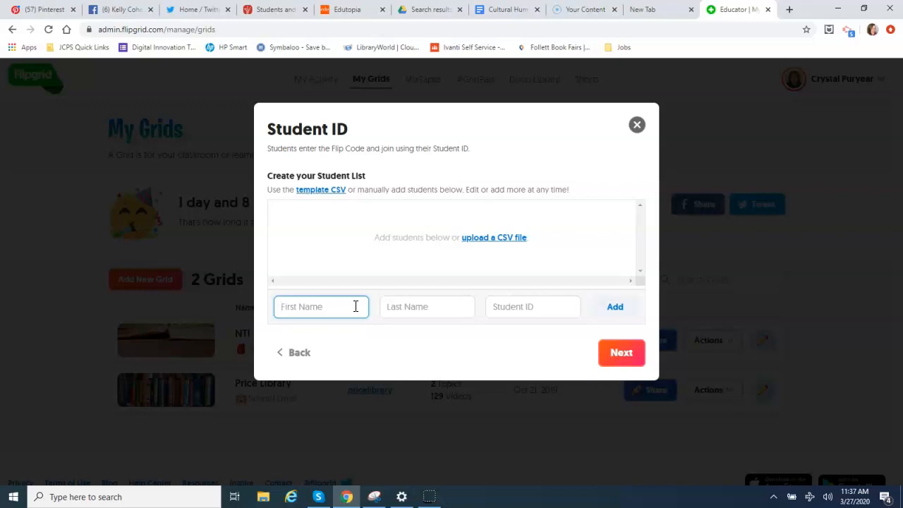
pyautogui.write('Price')
pyautogui.press('Tab')
pyautogui.write('Owls')
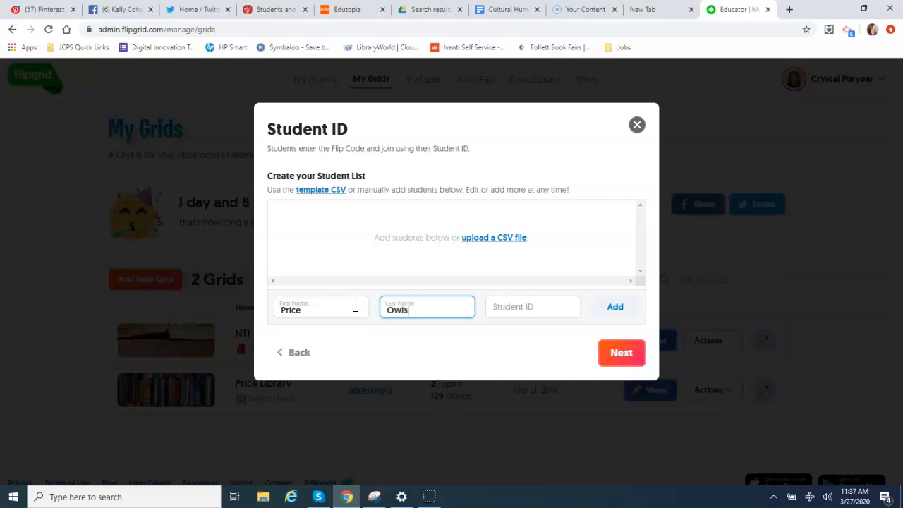
pyautogui.press('Tab')
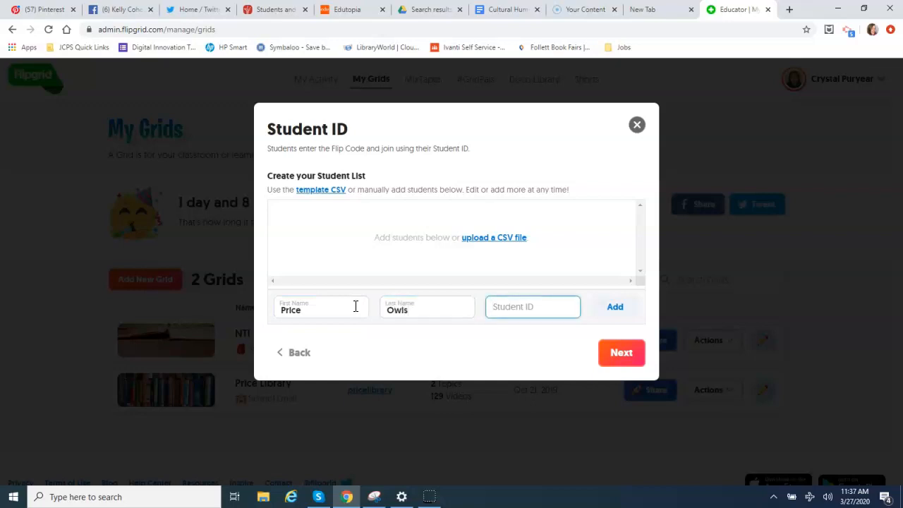
pyautogui.write('128')
pyautogui.click(615, 357)
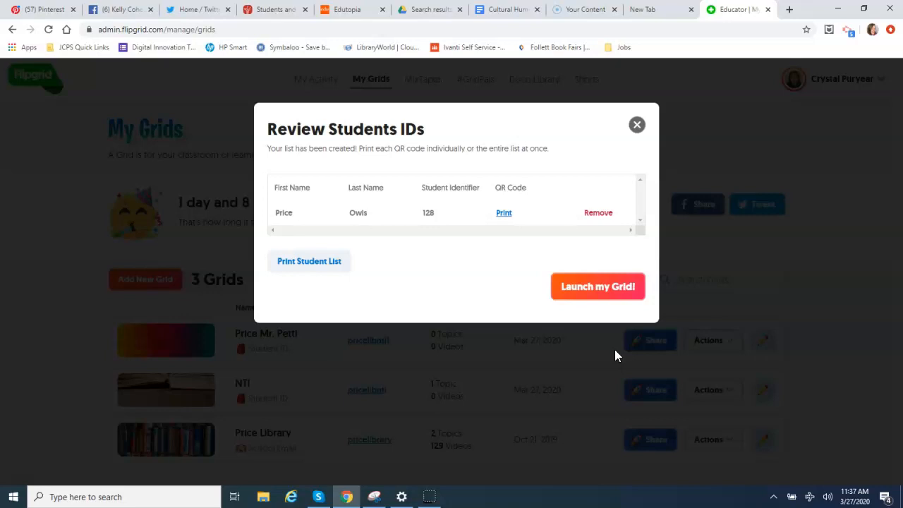
# Step: Launch the Price Mr. Petti grid and go to its Grid Details page
pyautogui.click(603, 295)
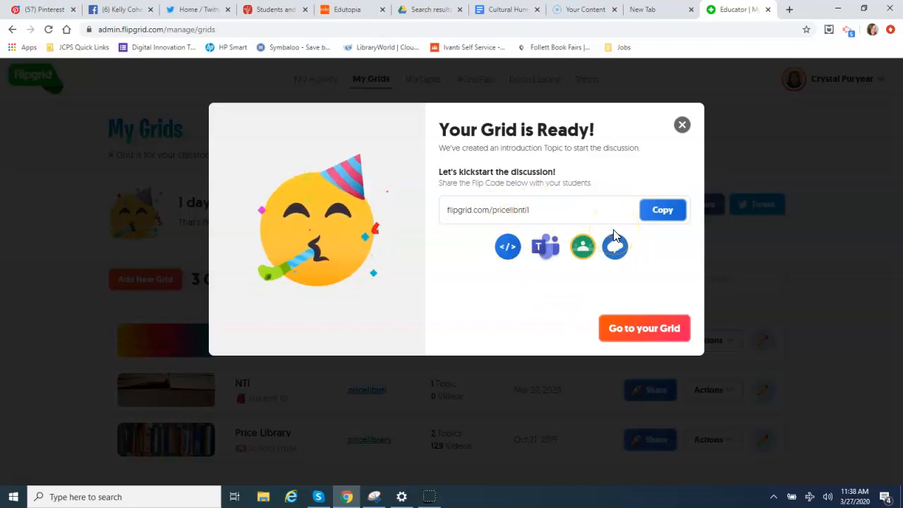
pyautogui.click(641, 333)
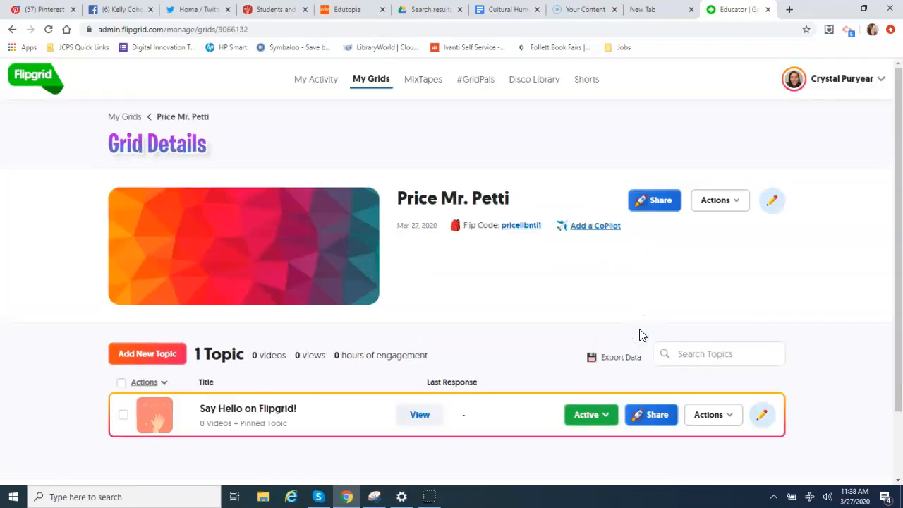
# Step: Open the Say Hello on Flipgrid! topic details and its Update Topic edit form
pyautogui.click(28, 486)
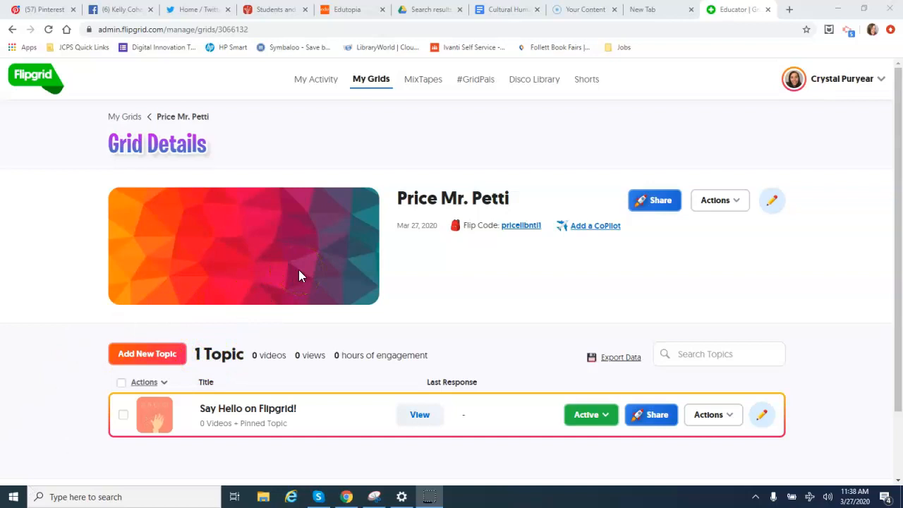
pyautogui.click(18, 484)
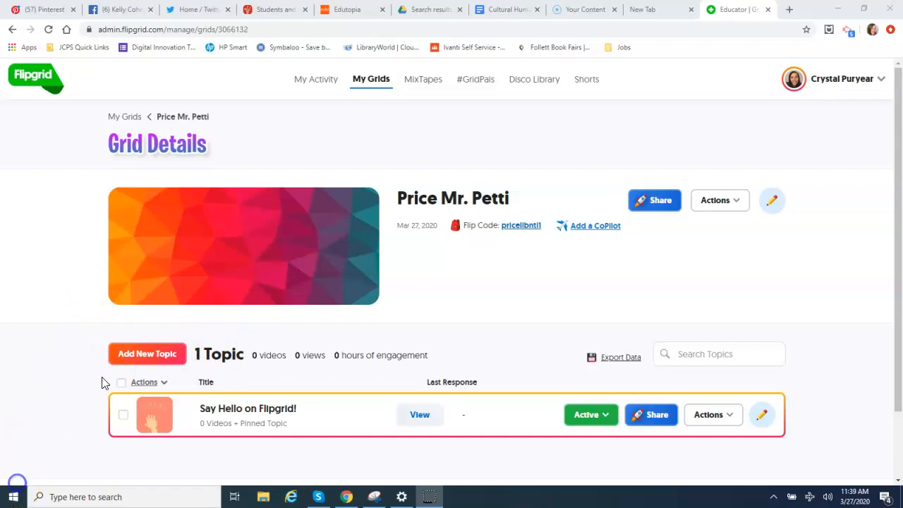
pyautogui.click(270, 410)
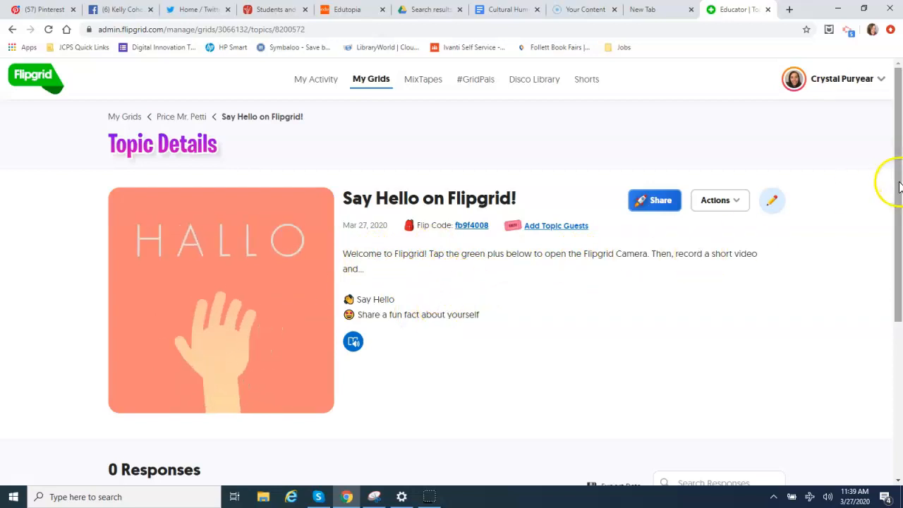
pyautogui.moveTo(899, 185)
pyautogui.mouseDown()
pyautogui.moveTo(894, 290)
pyautogui.moveTo(901, 132)
pyautogui.moveTo(900, 194)
pyautogui.mouseUp()
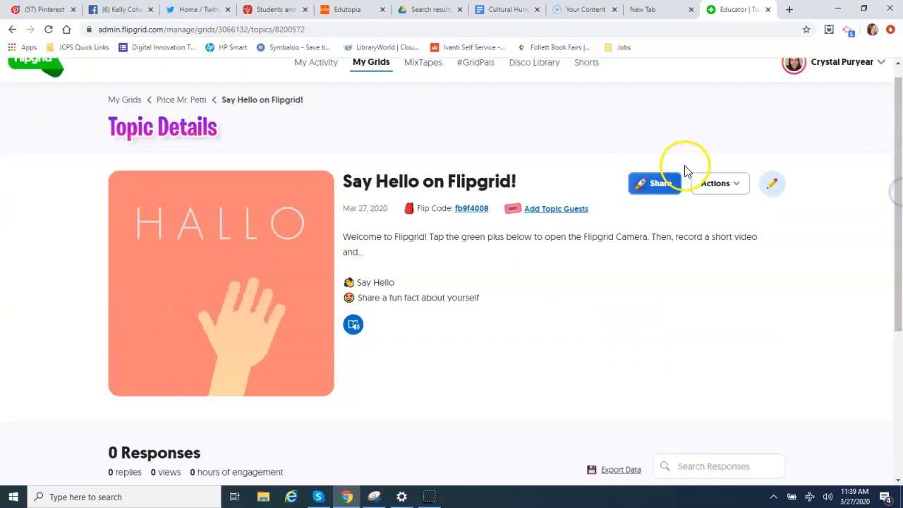
pyautogui.click(774, 185)
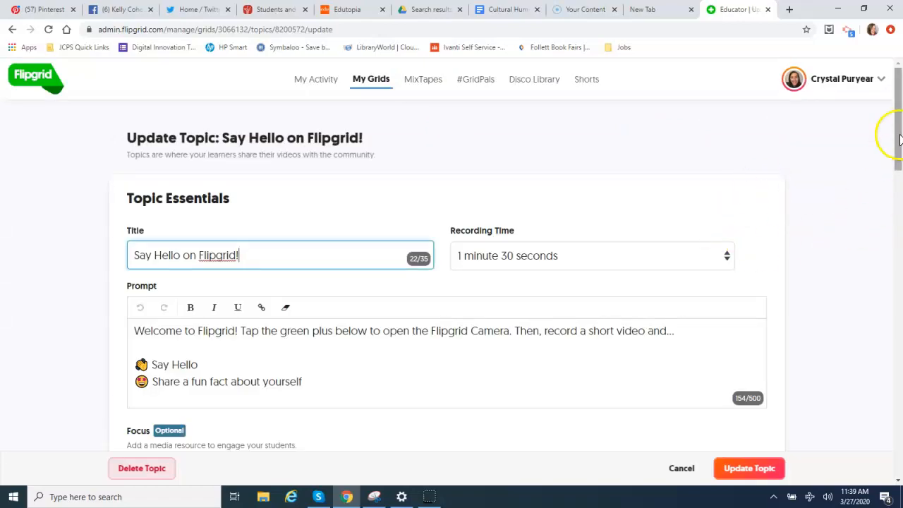
# Step: Replace 'a fun fact about yourself' with 'something you have doing at home…' and start a 'What do' question line
pyautogui.scroll(-1, 893, 137)
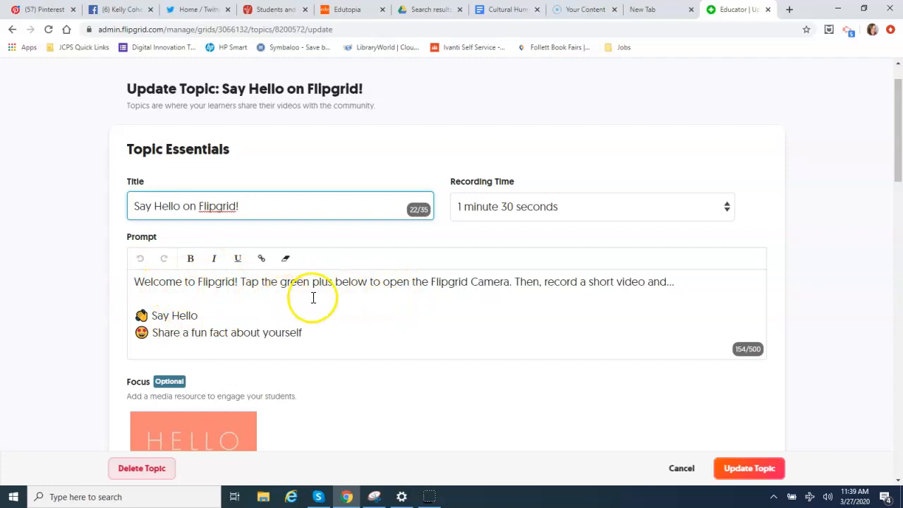
pyautogui.moveTo(898, 158); pyautogui.dragTo(900, 176)
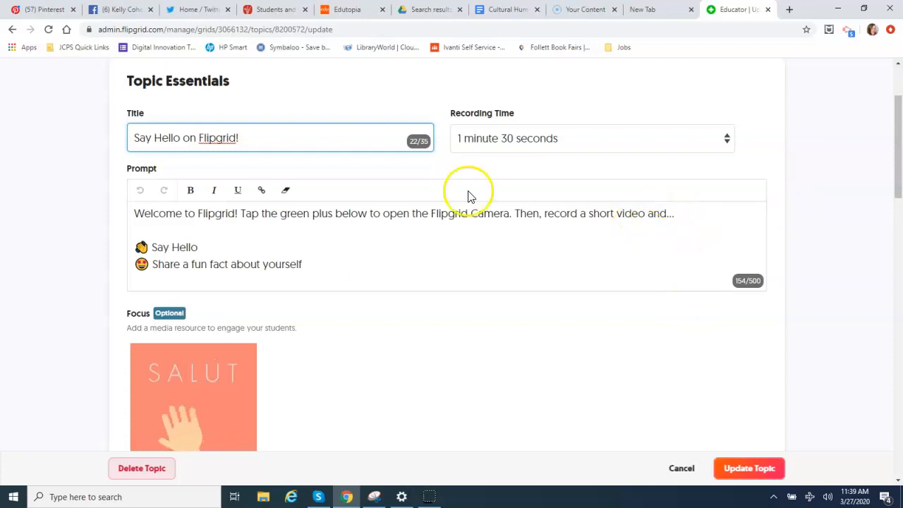
pyautogui.click(191, 265)
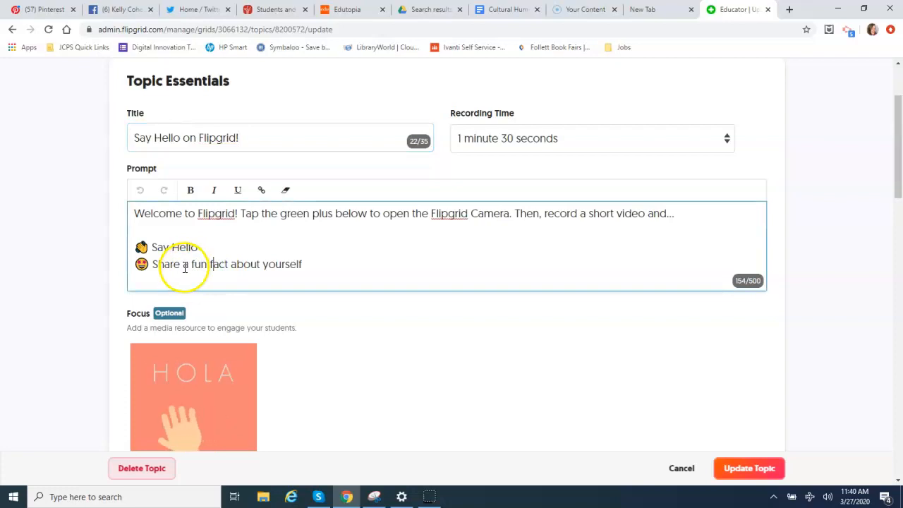
pyautogui.moveTo(184, 267); pyautogui.dragTo(306, 265)
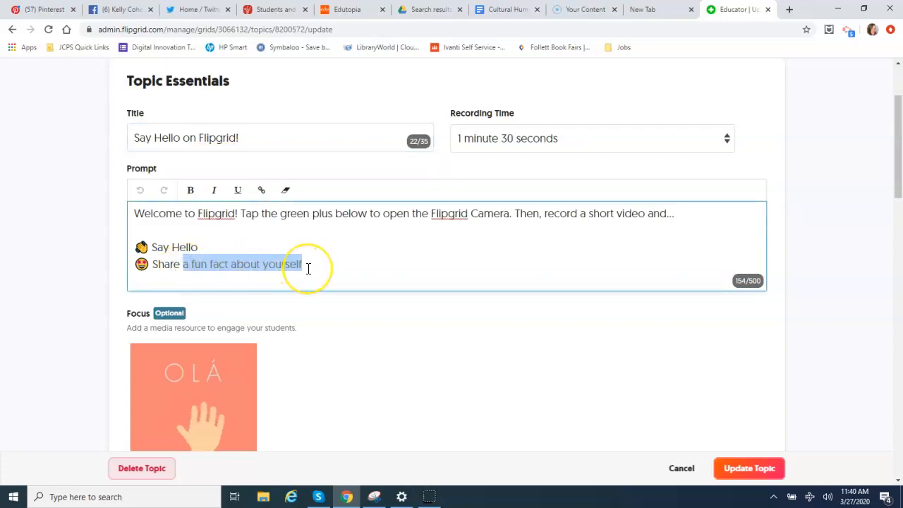
pyautogui.press('BackSpace')
pyautogui.write('something yo uhave')
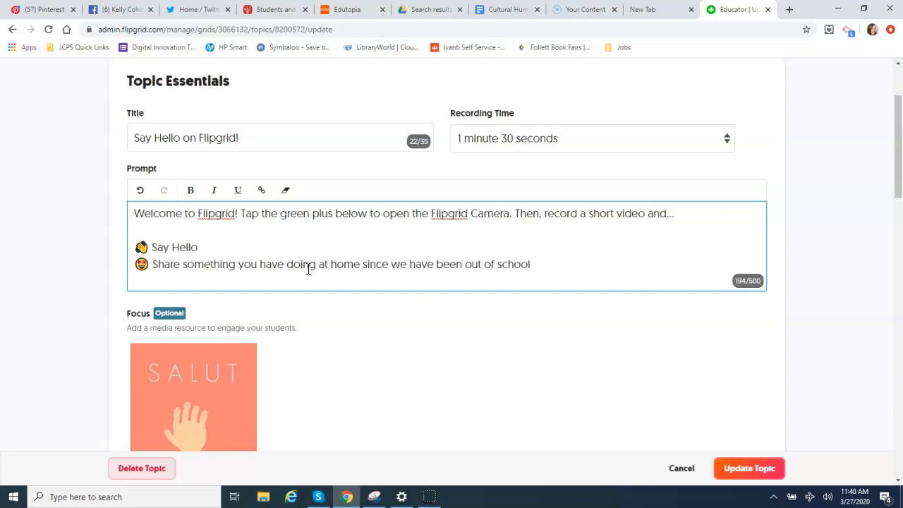
pyautogui.press('Return')
pyautogui.write('What')
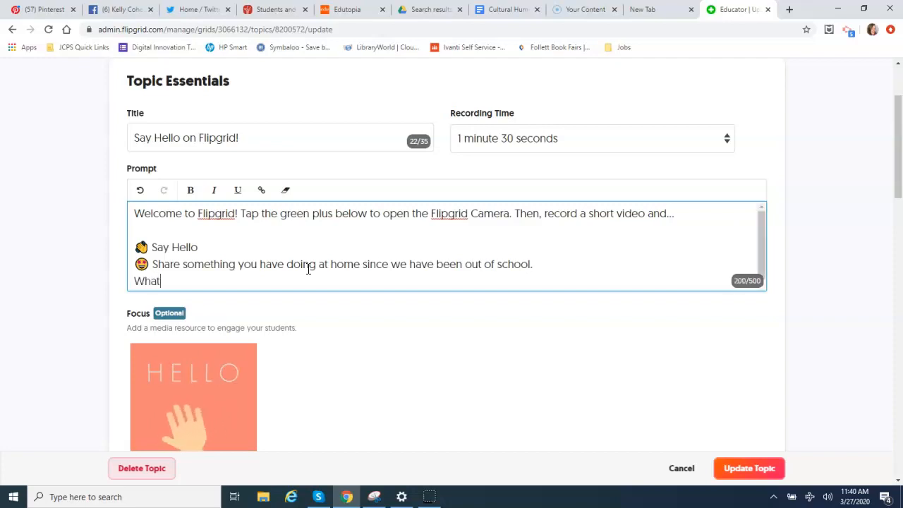
pyautogui.write(' do you miss about school.')
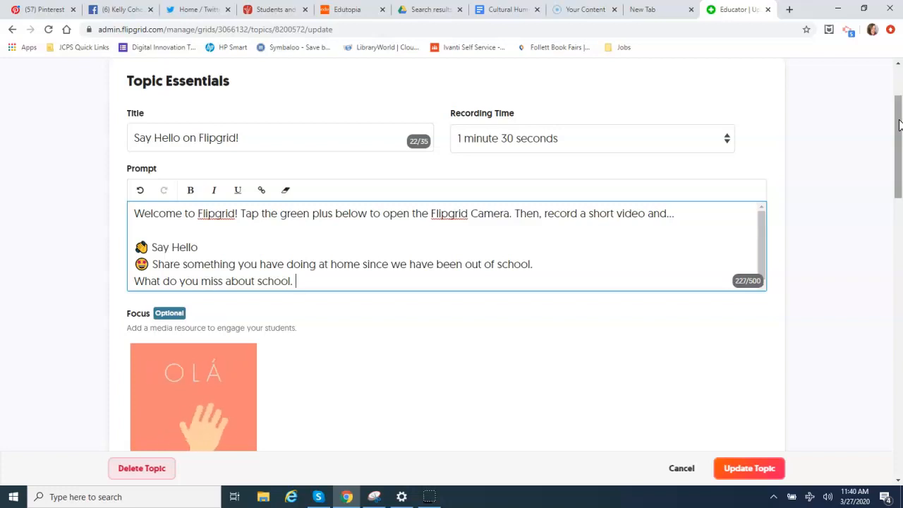
pyautogui.moveTo(899, 125); pyautogui.dragTo(900, 160)
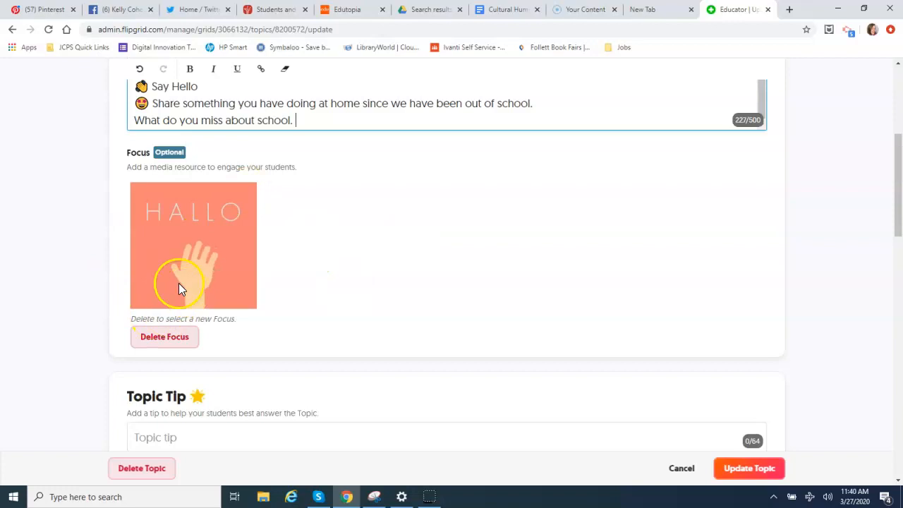
pyautogui.moveTo(897, 209)
pyautogui.mouseDown()
pyautogui.moveTo(899, 237)
pyautogui.moveTo(899, 220)
pyautogui.mouseUp()
pyautogui.click(149, 286)
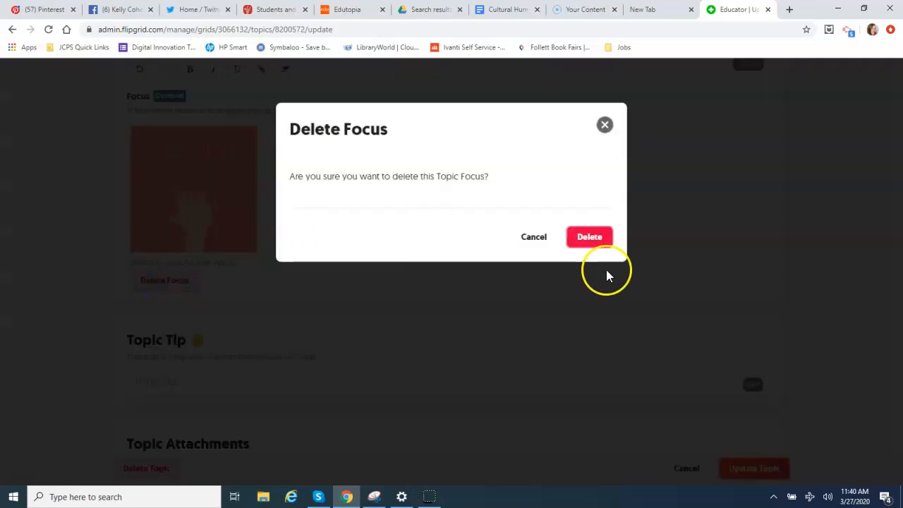
pyautogui.click(597, 241)
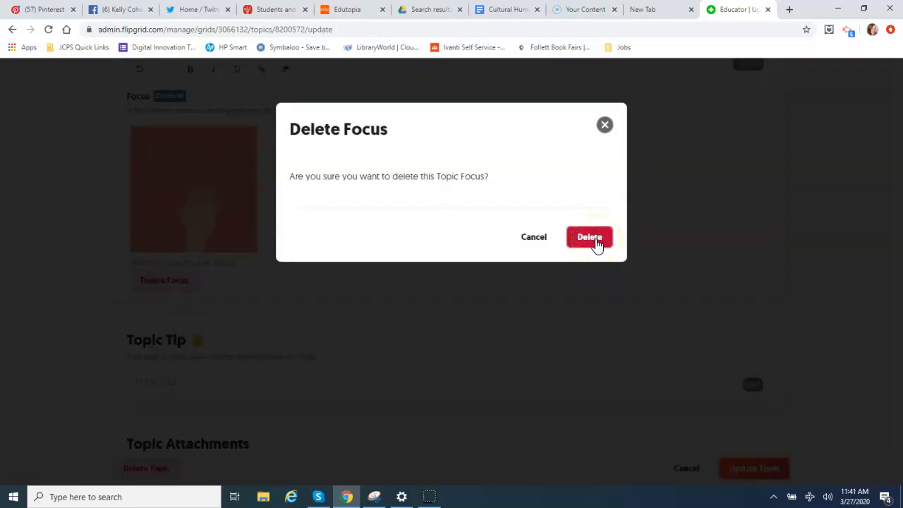
pyautogui.click(605, 123)
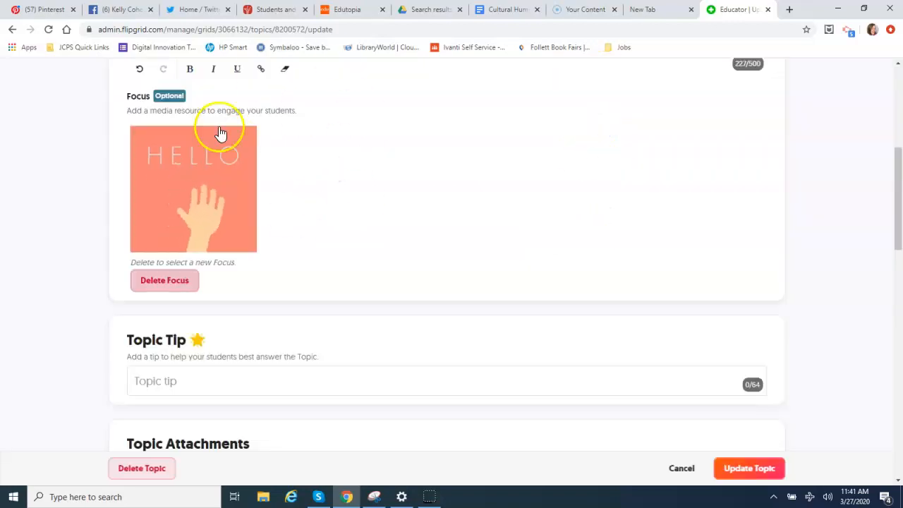
# Step: Toggle Video Moderation on then back off, leaving Student-to-Student Replies enabled
pyautogui.moveTo(901, 211); pyautogui.dragTo(901, 256)
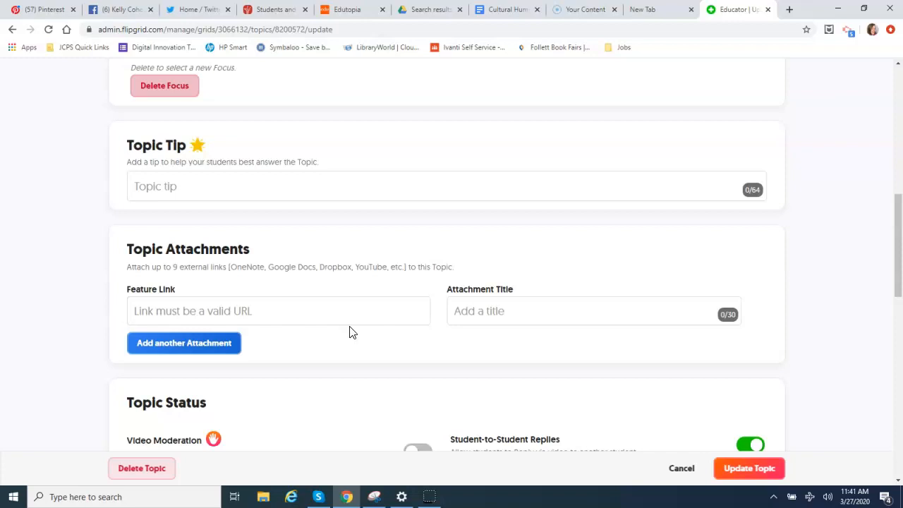
pyautogui.moveTo(899, 258); pyautogui.dragTo(901, 308)
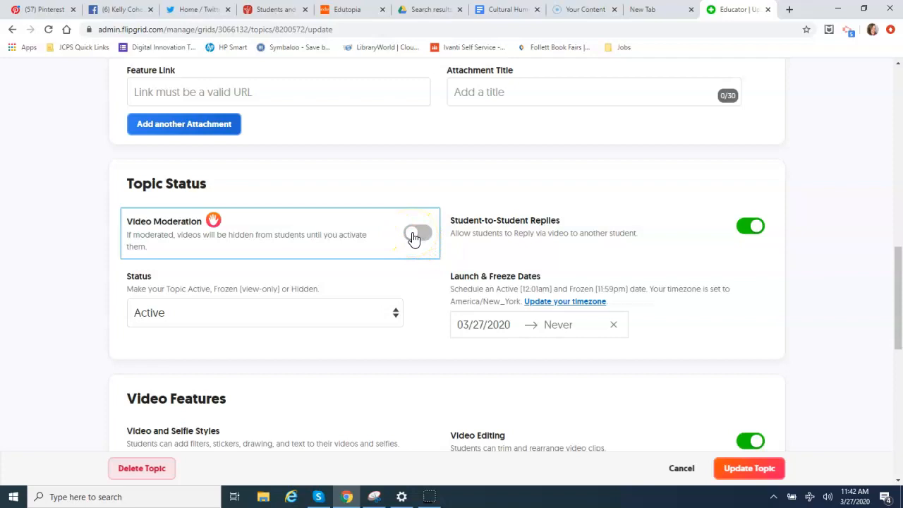
pyautogui.click(416, 235)
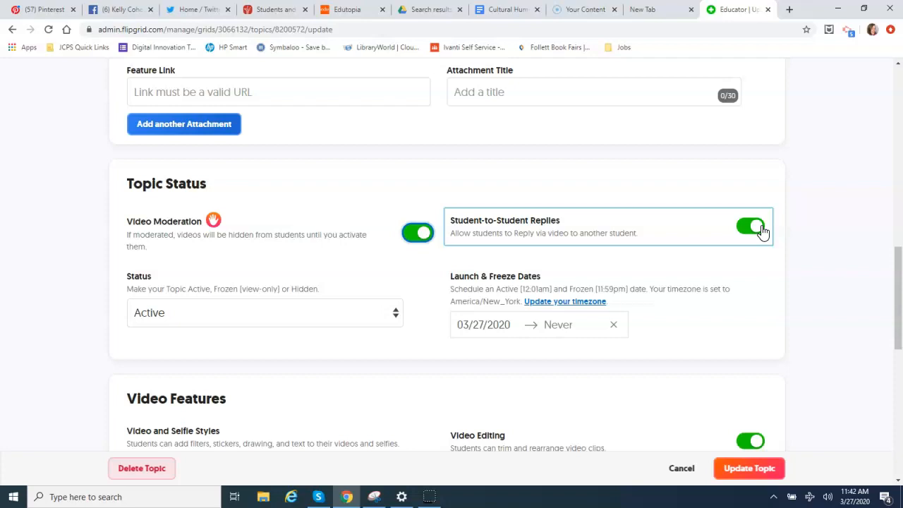
pyautogui.moveTo(895, 305); pyautogui.dragTo(899, 172)
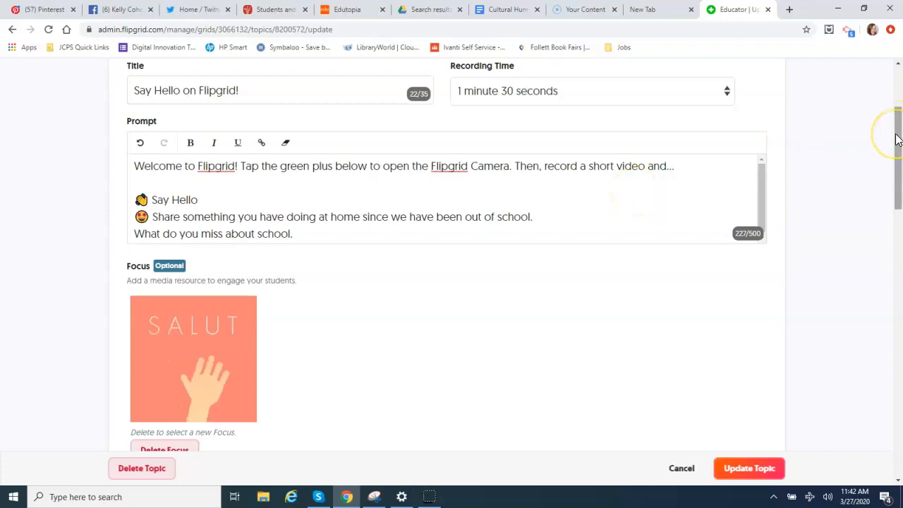
pyautogui.moveTo(898, 139); pyautogui.dragTo(899, 282)
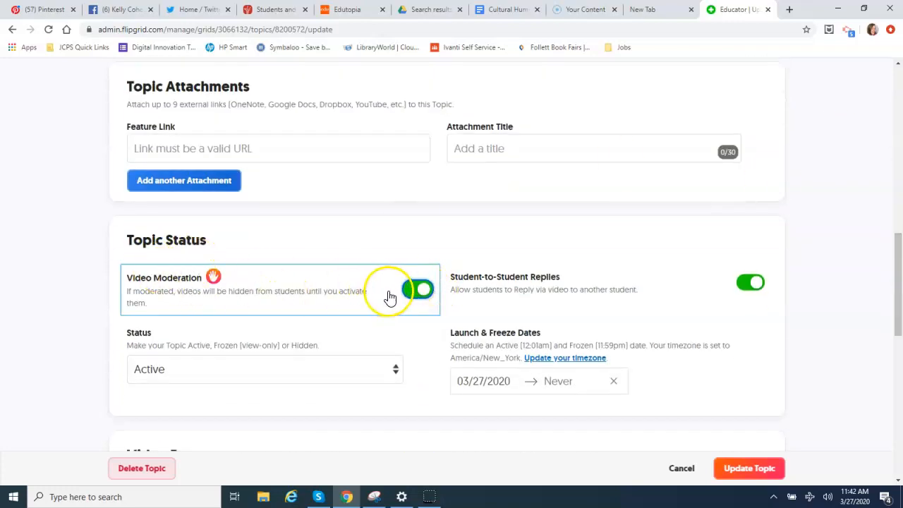
pyautogui.click(424, 302)
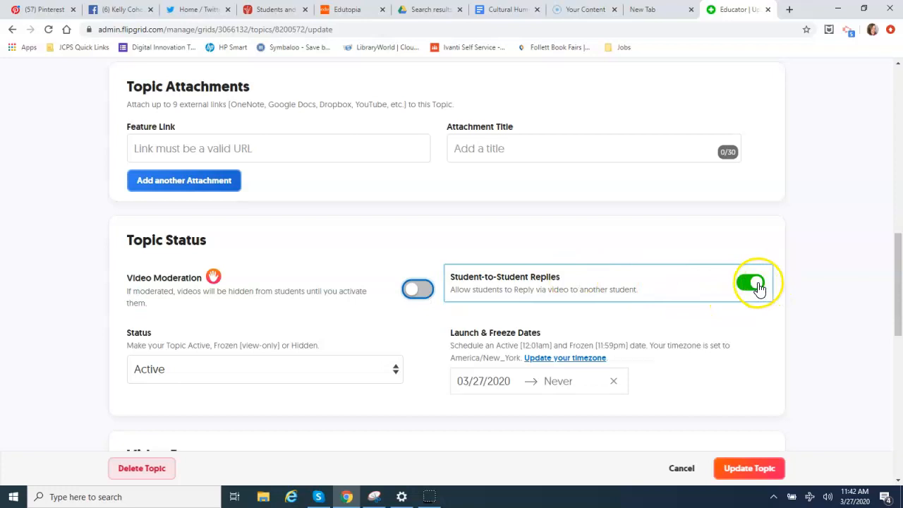
pyautogui.moveTo(899, 305); pyautogui.dragTo(900, 187)
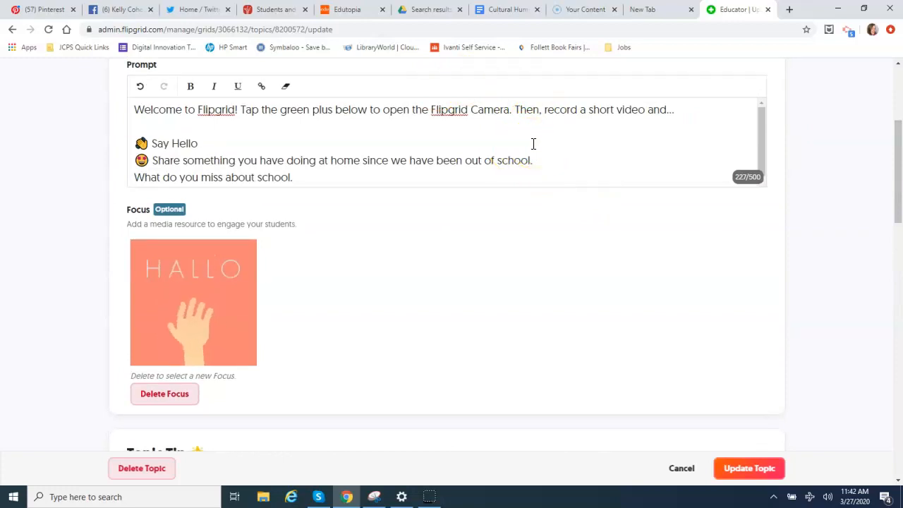
pyautogui.moveTo(897, 185); pyautogui.dragTo(899, 366)
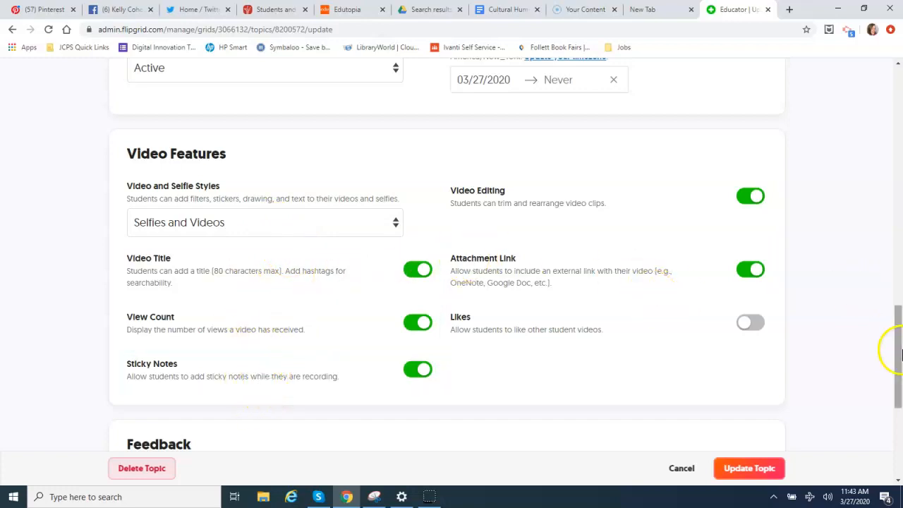
# Step: Save the topic edits with Update Topic
pyautogui.moveTo(901, 352); pyautogui.dragTo(900, 416)
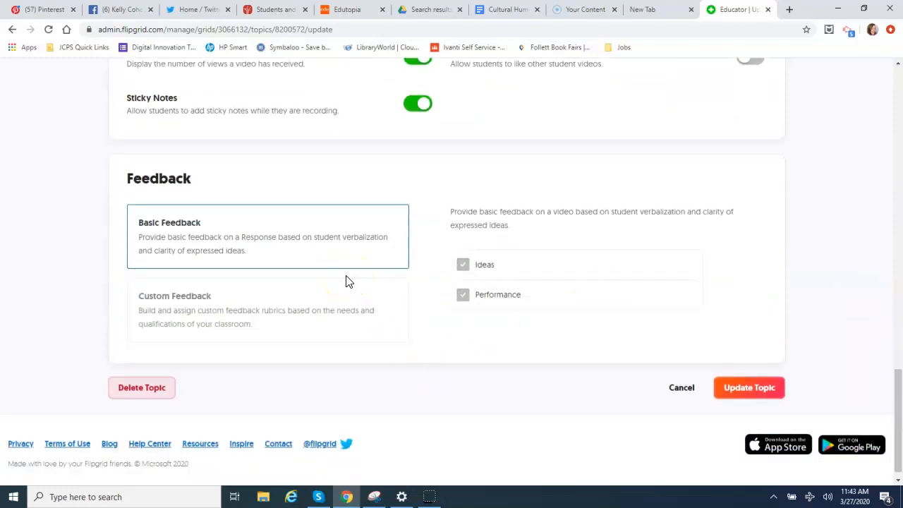
pyautogui.click(752, 392)
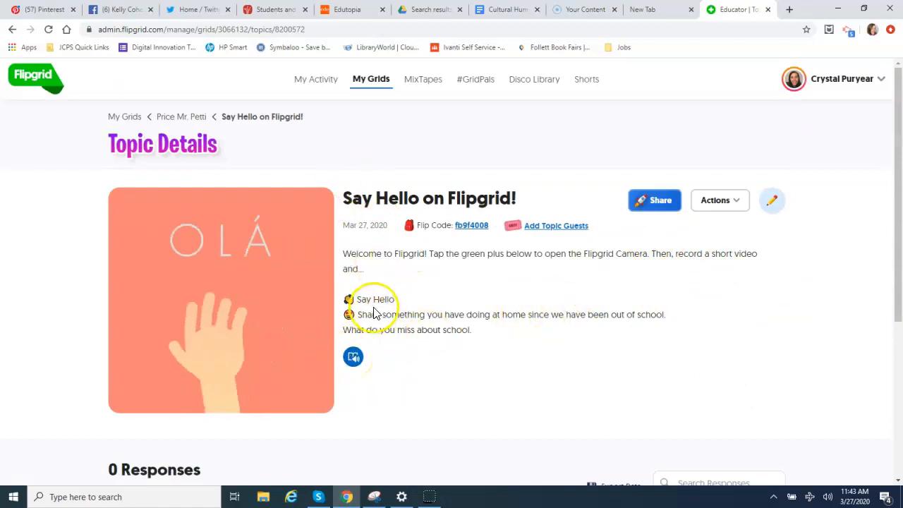
pyautogui.click(355, 360)
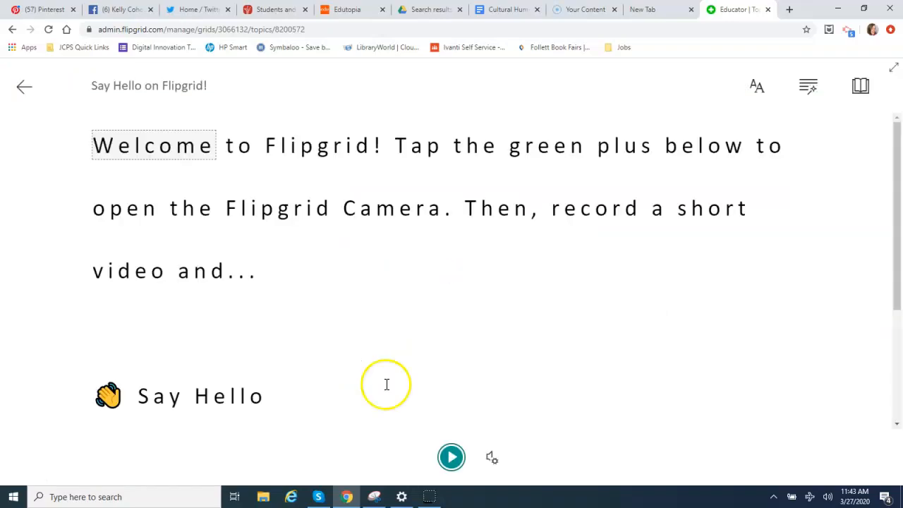
pyautogui.click(451, 455)
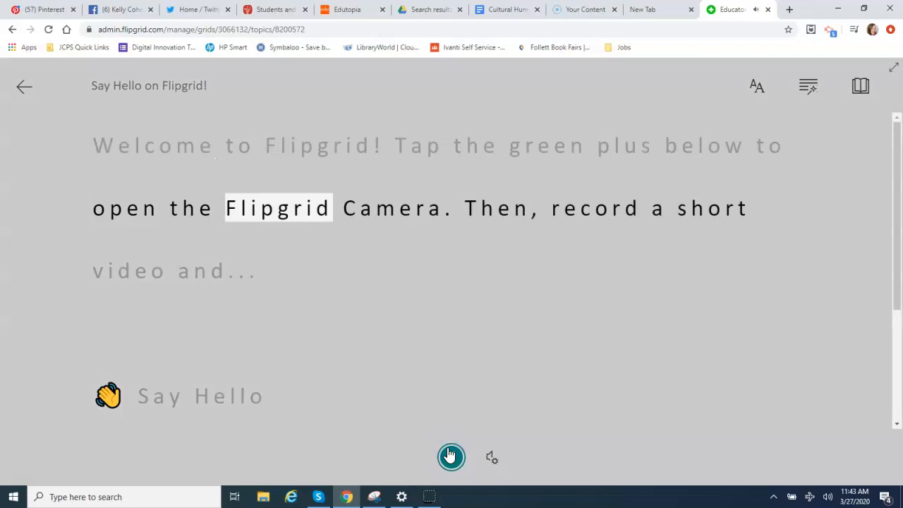
pyautogui.click(451, 455)
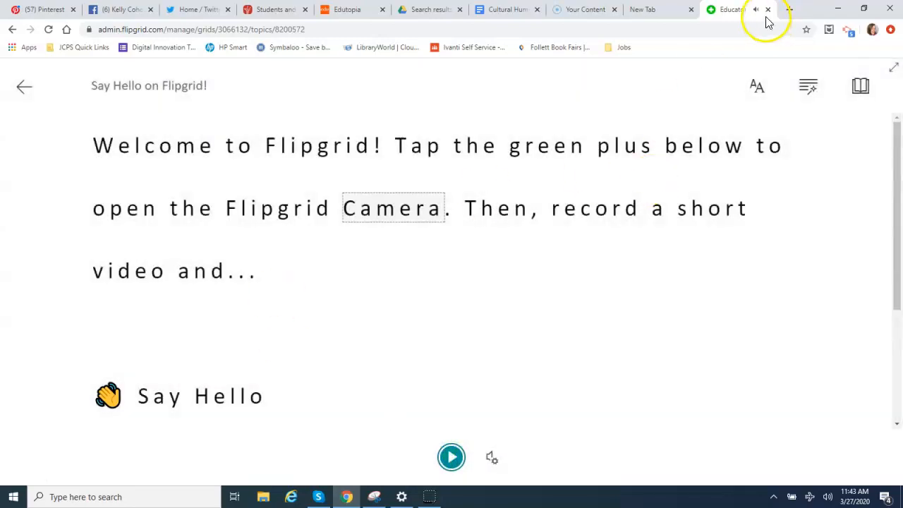
pyautogui.click(19, 89)
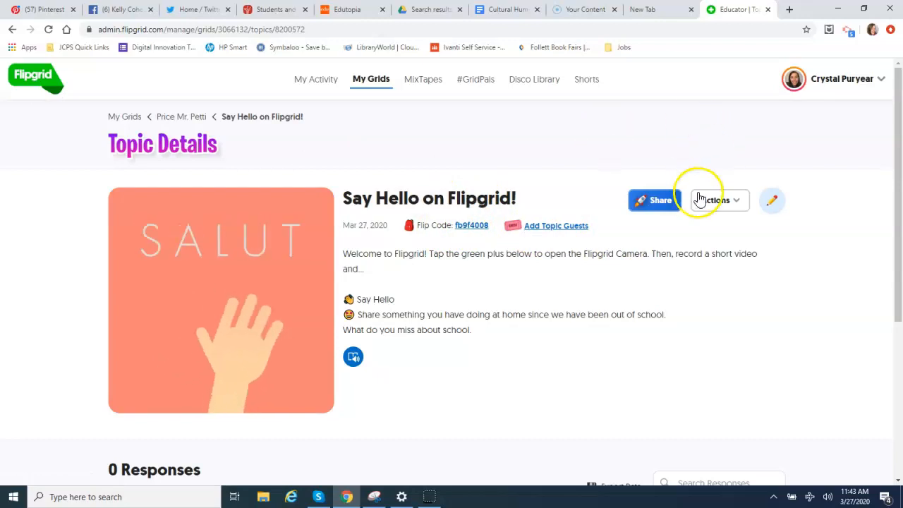
# Step: Copy the Say Hello on Flipgrid! student link from Share, then open a new Chrome tab
pyautogui.click(656, 200)
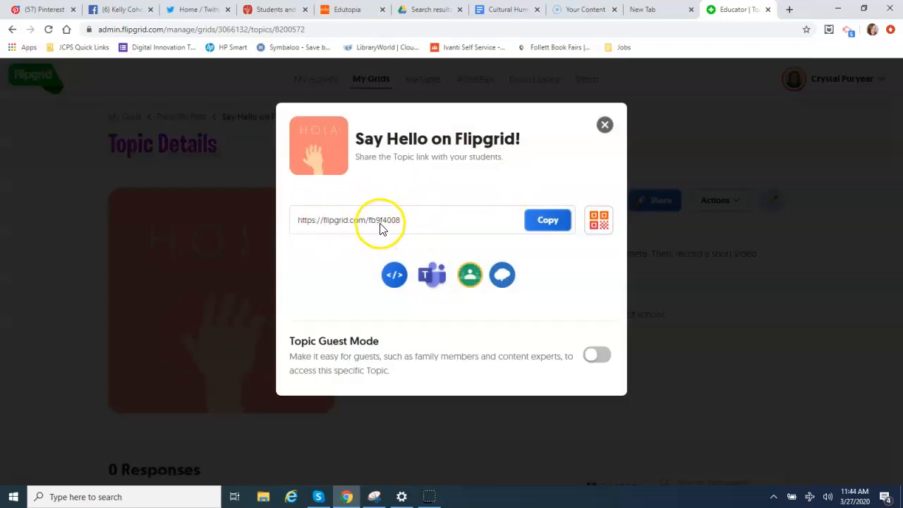
pyautogui.click(534, 224)
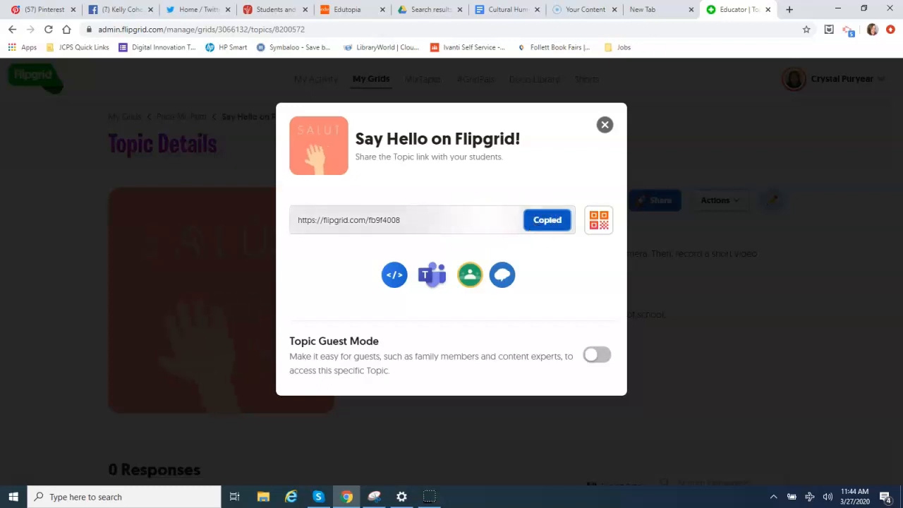
pyautogui.click(790, 9)
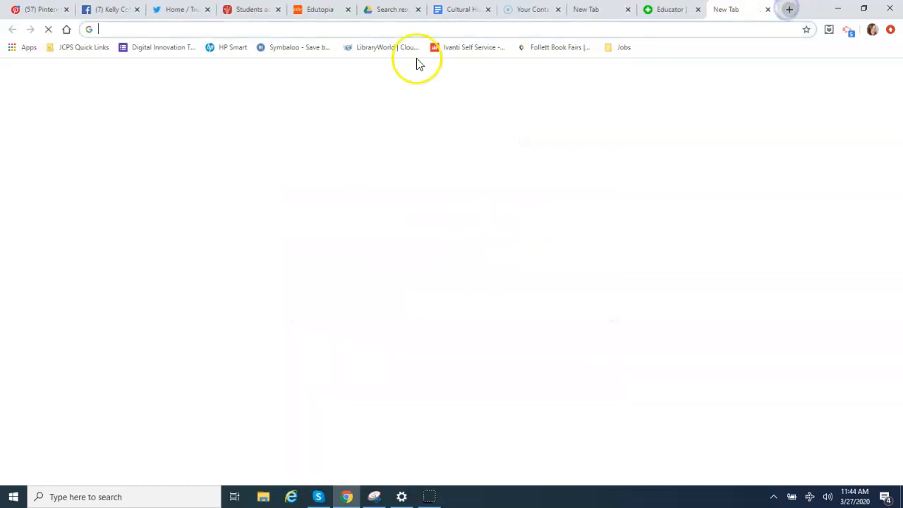
# Step: Load the copied topic link in the new Chrome tab to reach the Price Mr. Petti Student ID page
pyautogui.rightClick(389, 30)
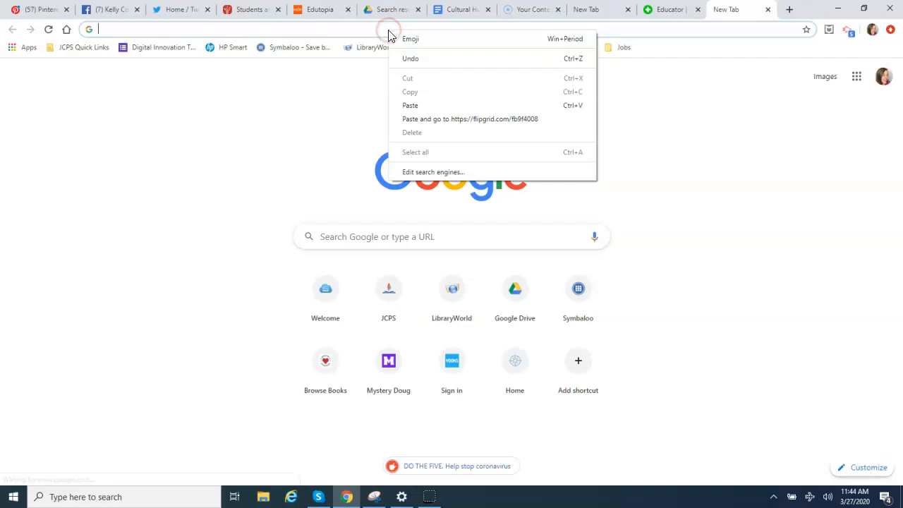
pyautogui.click(415, 107)
pyautogui.press('Return')
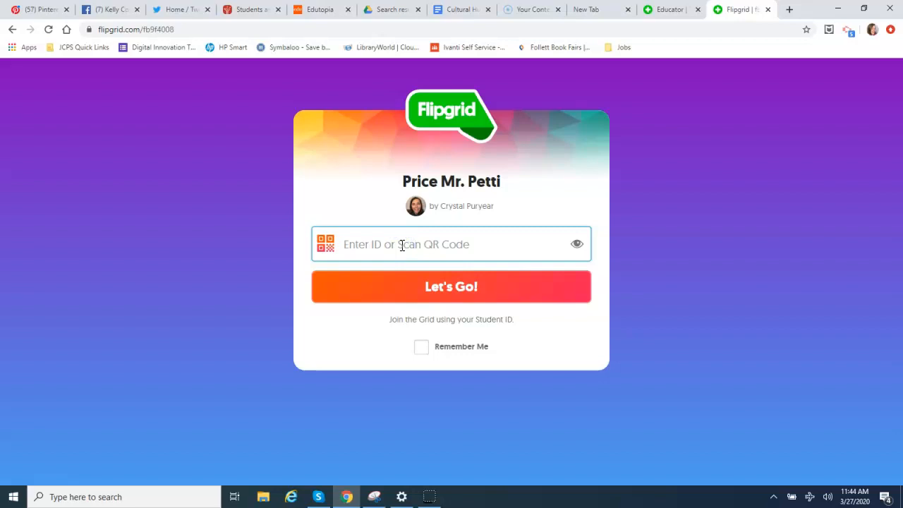
# Step: Submit the student ID, decline saving the password, and scroll through the Say Hello on Flipgrid! topic
pyautogui.press('Return')
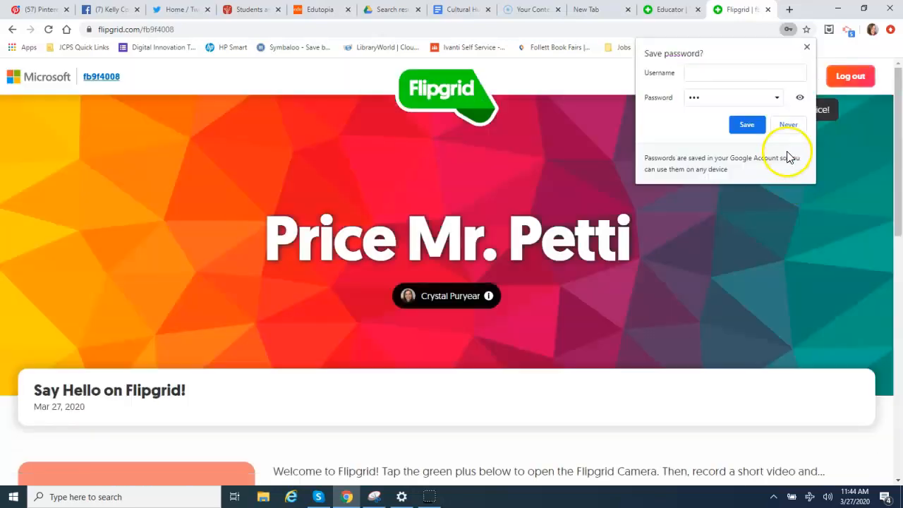
pyautogui.click(789, 127)
pyautogui.moveTo(899, 175); pyautogui.dragTo(900, 257)
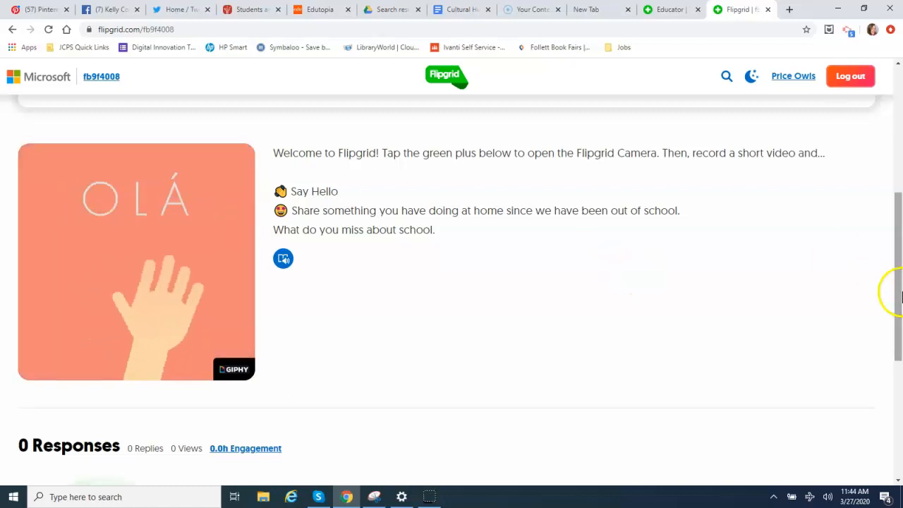
pyautogui.moveTo(900, 297); pyautogui.dragTo(899, 389)
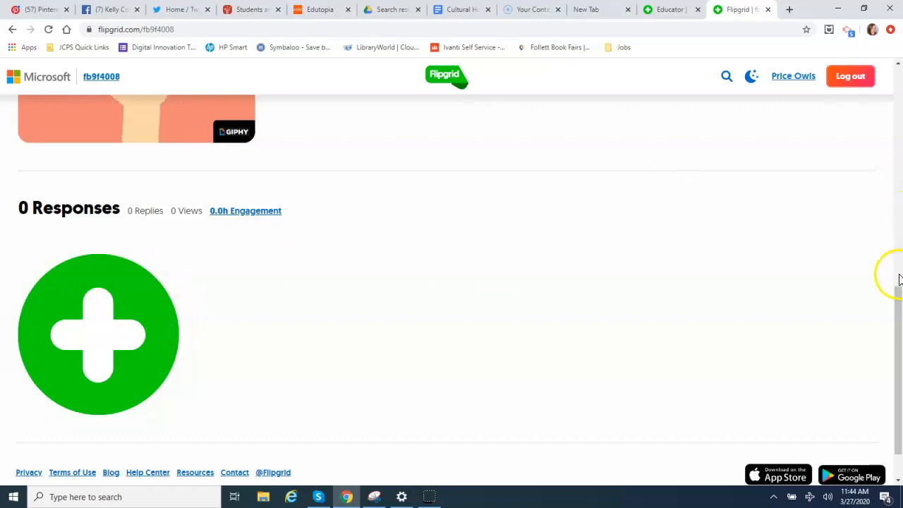
pyautogui.moveTo(898, 336); pyautogui.dragTo(897, 146)
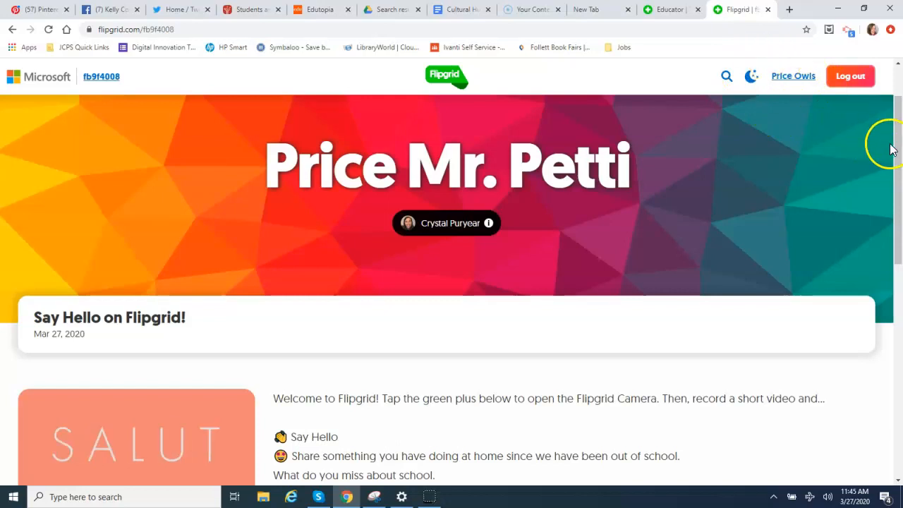
pyautogui.moveTo(897, 146); pyautogui.dragTo(900, 191)
pyautogui.click(313, 313)
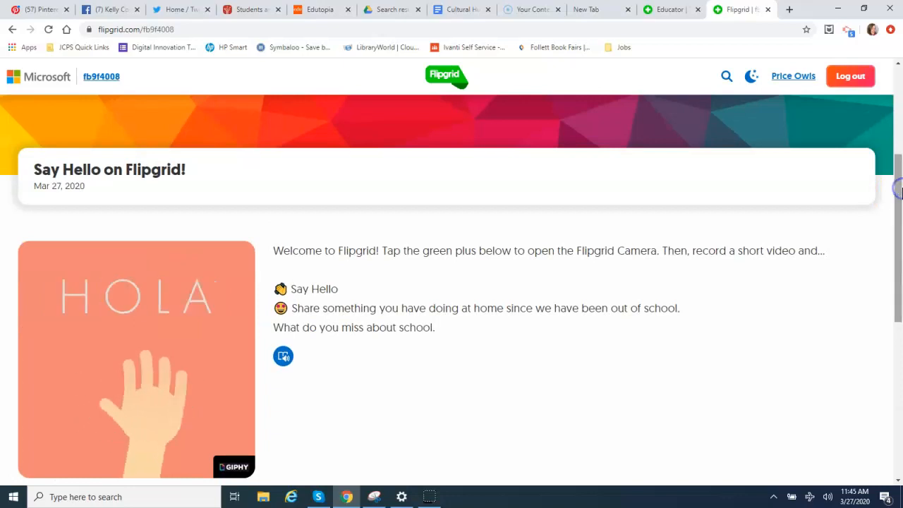